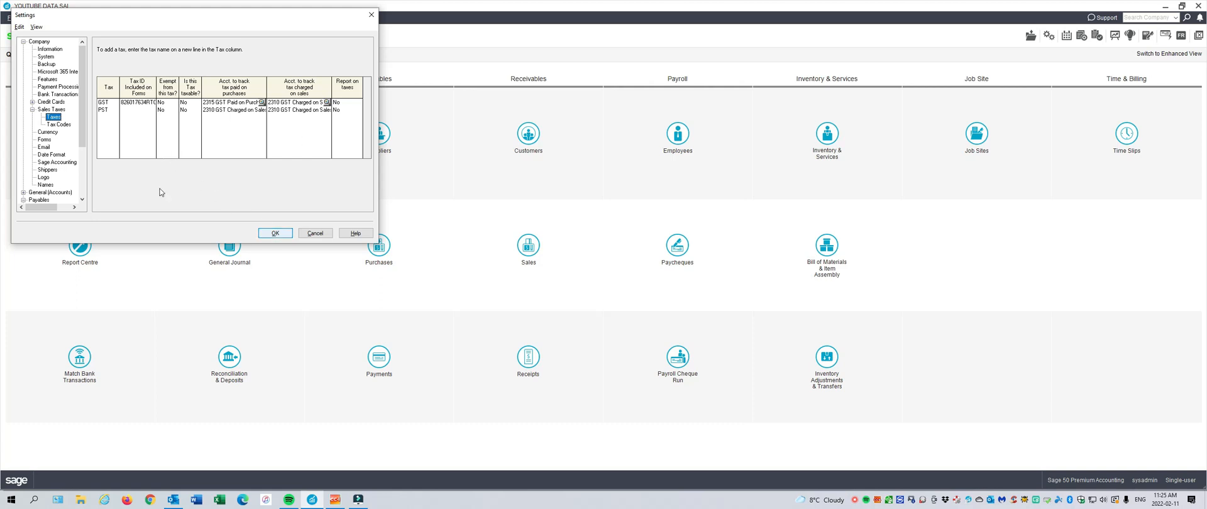
Examine the tax code details for G (GST Extra) and GI (GST Included) in the sales tax settings
click(59, 126)
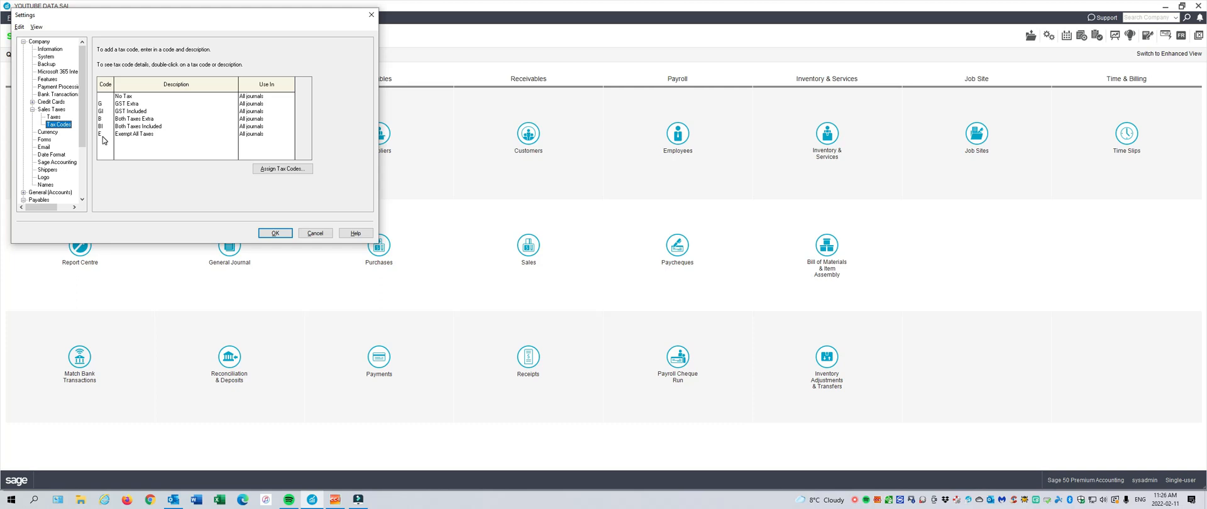
click(105, 104)
double_click(105, 102)
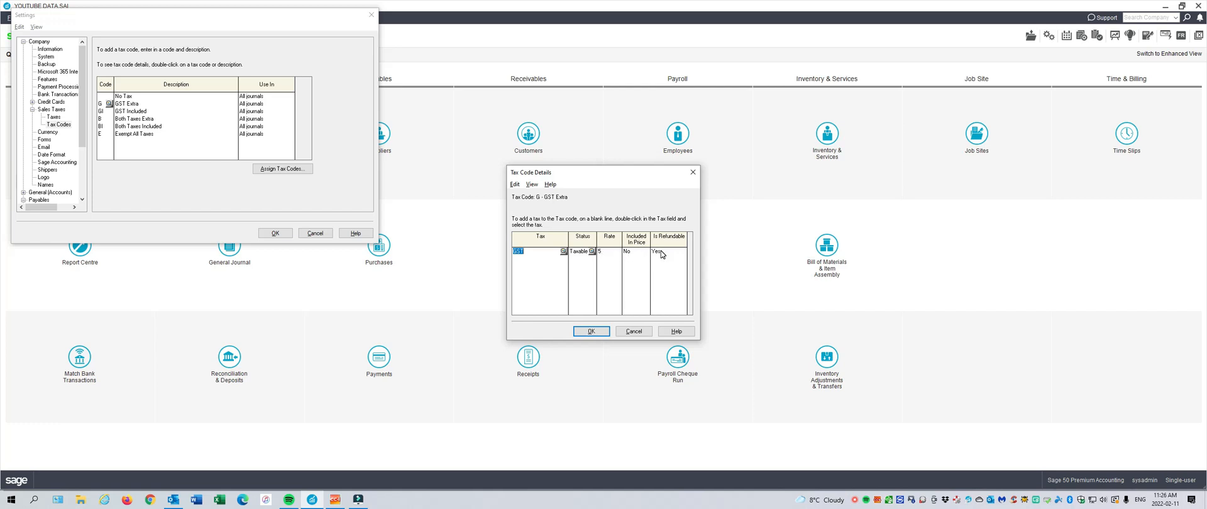
click(591, 331)
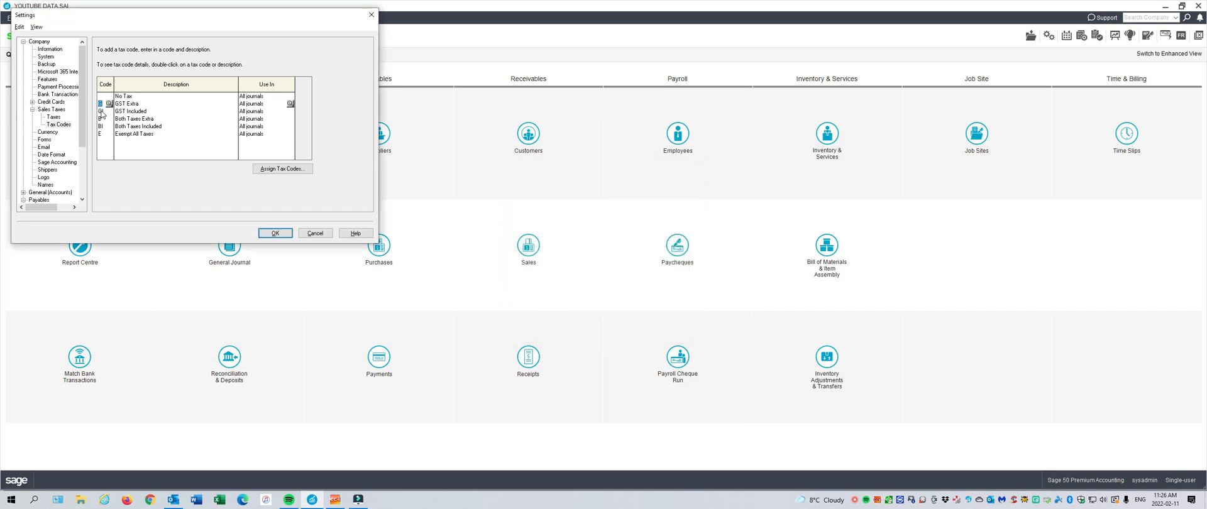
double_click(101, 111)
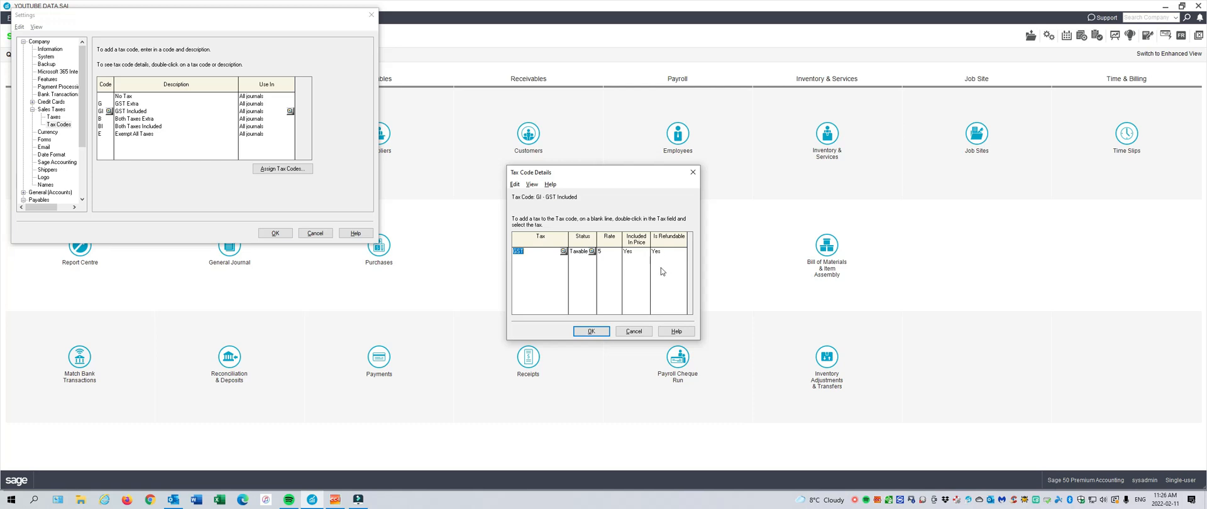
click(591, 332)
Examine the tax details of code BI (Both Taxes Included) and close the company settings
click(99, 127)
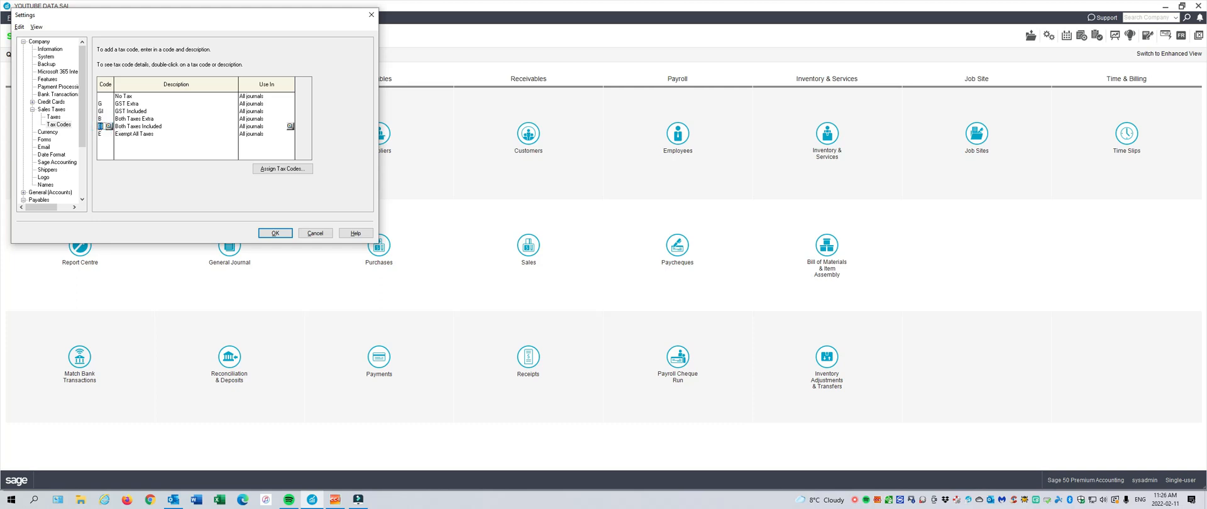
double_click(99, 124)
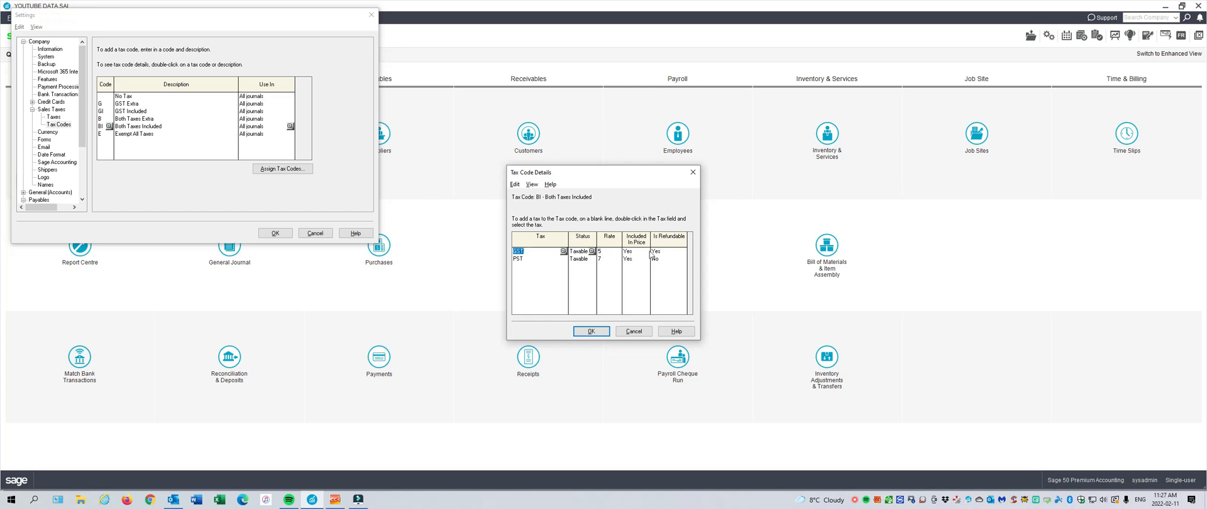
click(590, 332)
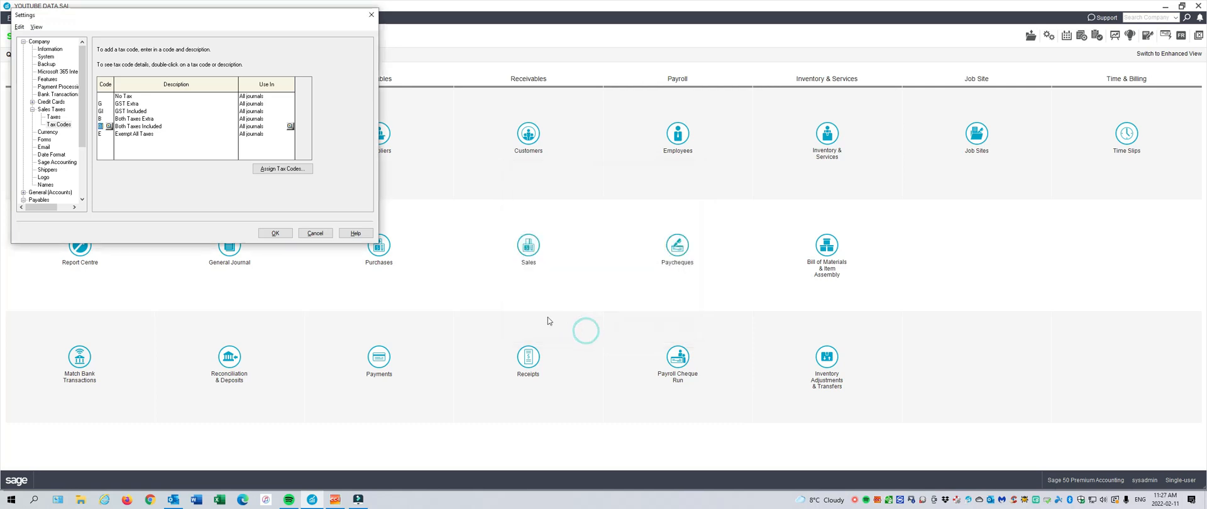
click(272, 234)
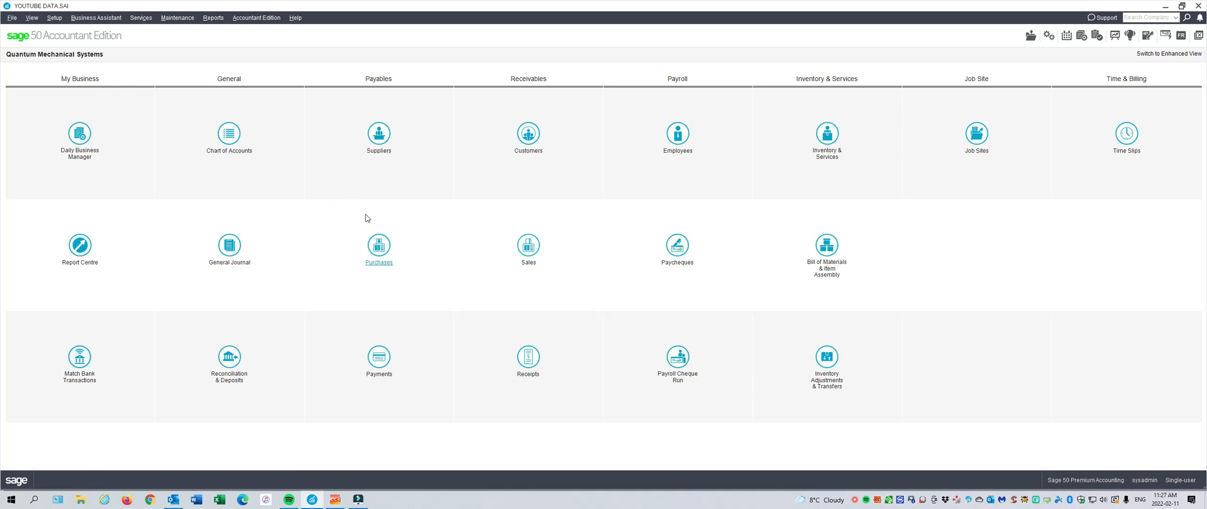
Start a new purchase invoice with ABC Company as the supplier
click(372, 247)
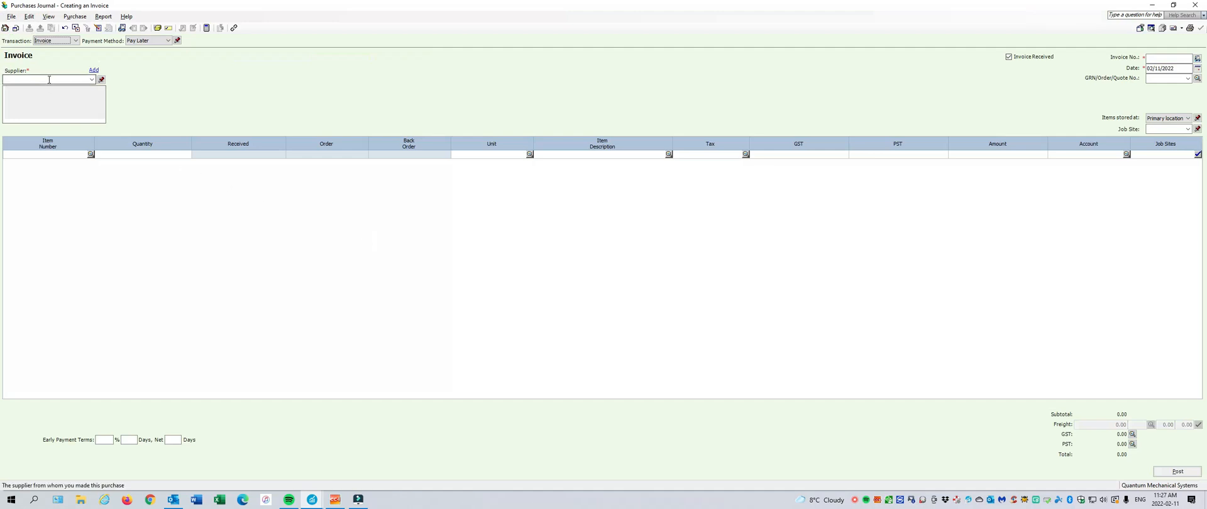
click(49, 80)
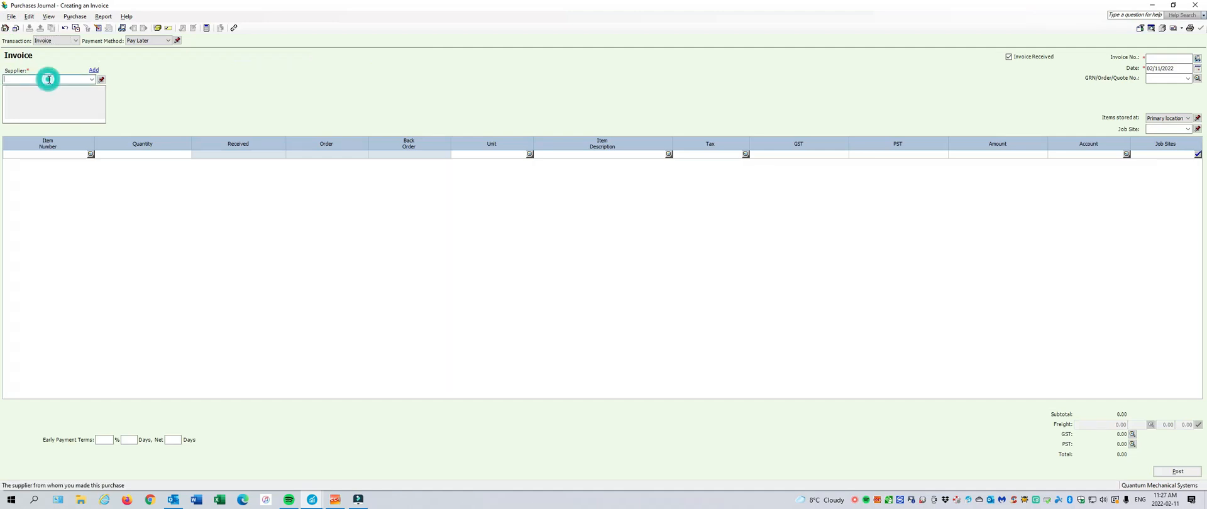
text(ab)
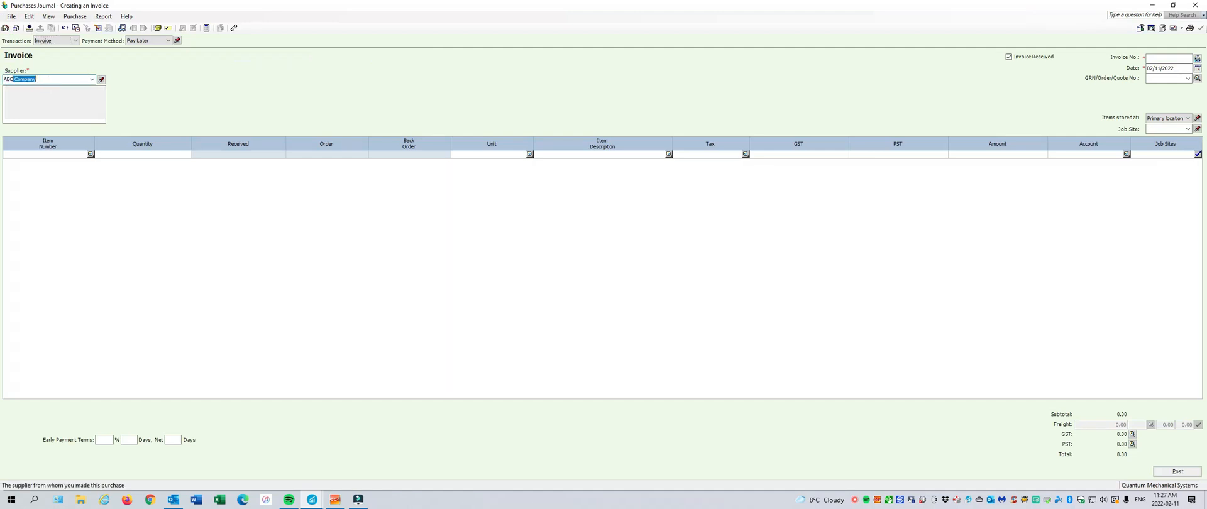
text(c)
key(Tab)
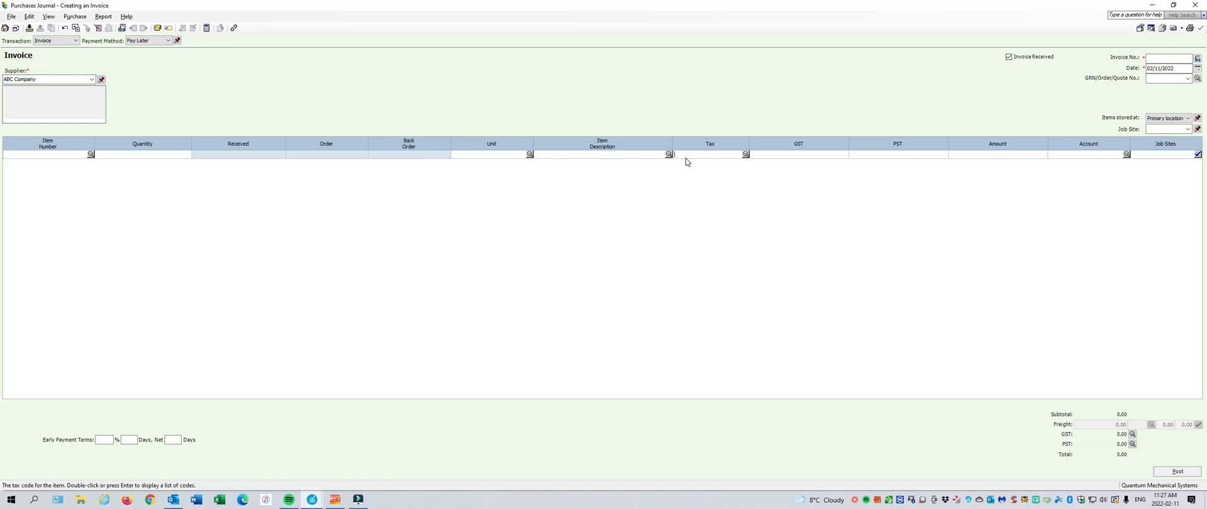
Enter an invoice line with tax code G, amount 100 and account 5020 Materials & Supplies
click(681, 165)
text(G)
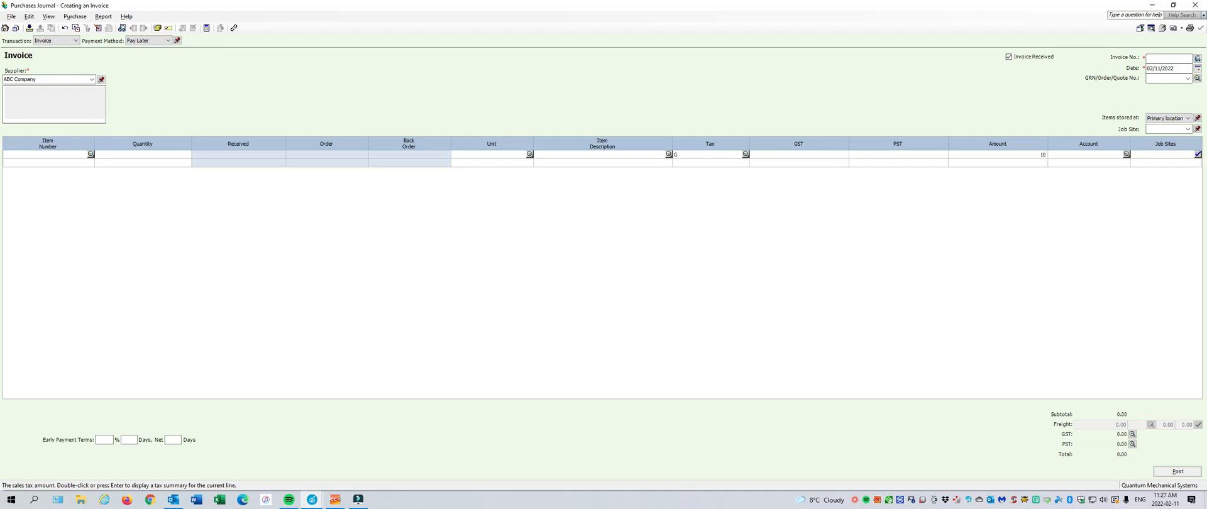
text(100)
key(Tab)
text(5)
key(Tab)
key(Return)
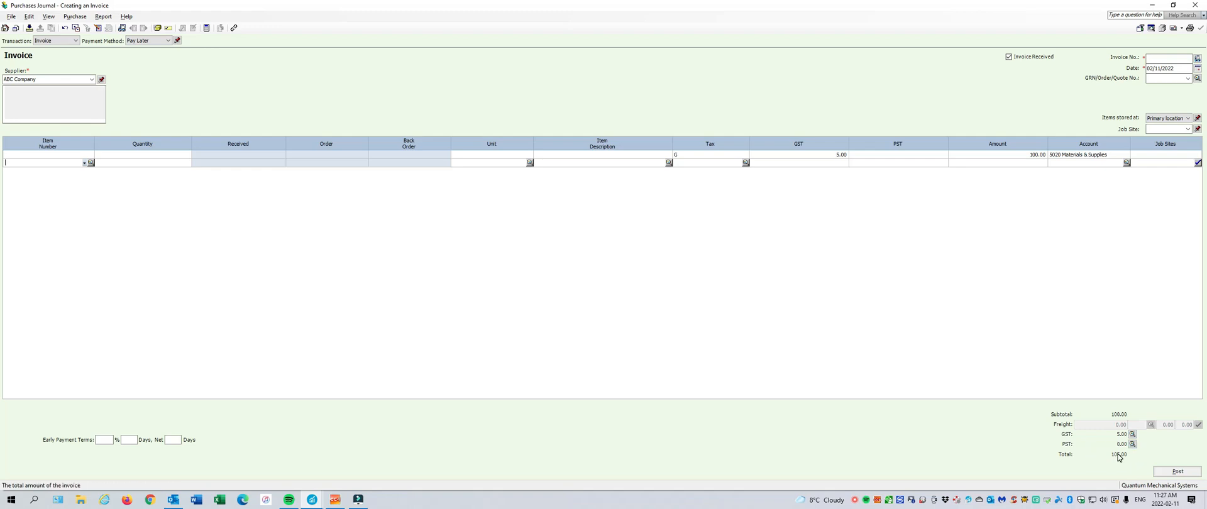
Change the tax code of the invoice line to GI to calculate GST as included
click(692, 154)
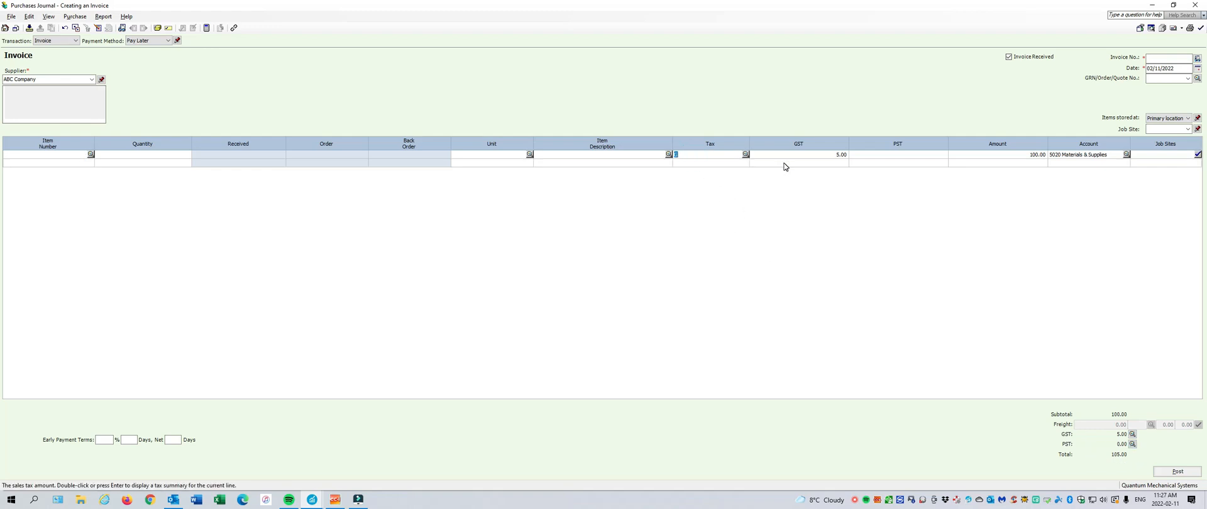
text(gi)
key(Tab)
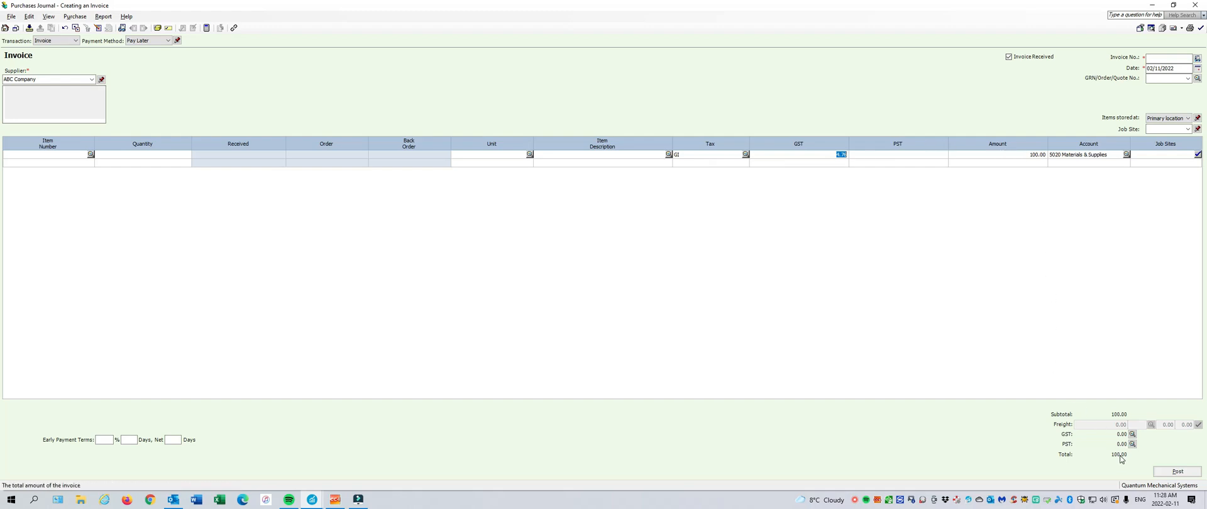
Change the tax code of the invoice line to B to add both GST and PST
click(696, 154)
text(B)
key(Tab)
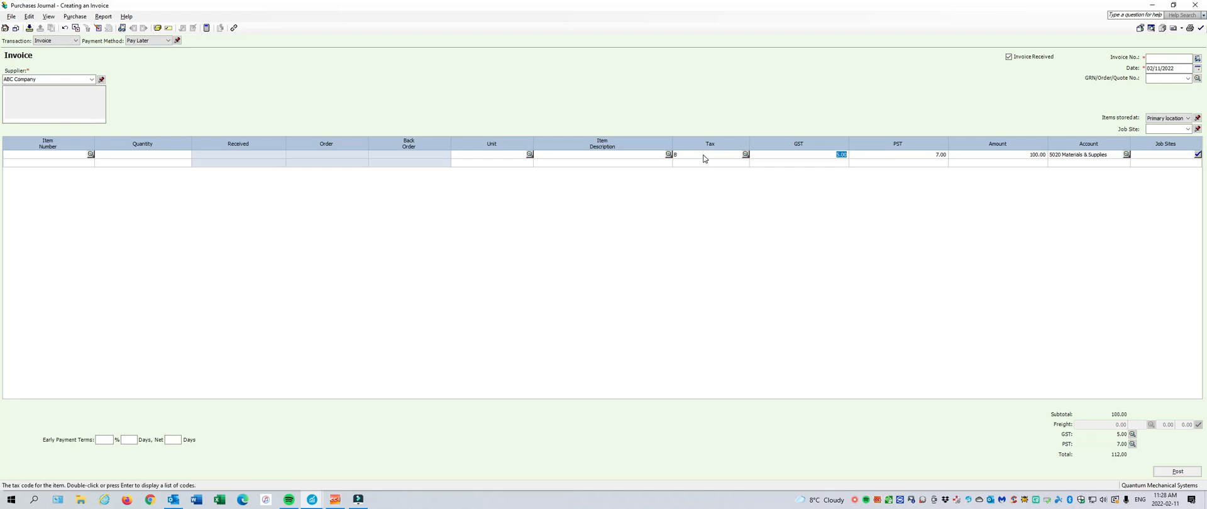
Change the tax code of the invoice line to BI to treat both taxes as included
click(736, 154)
text(bi)
key(Tab)
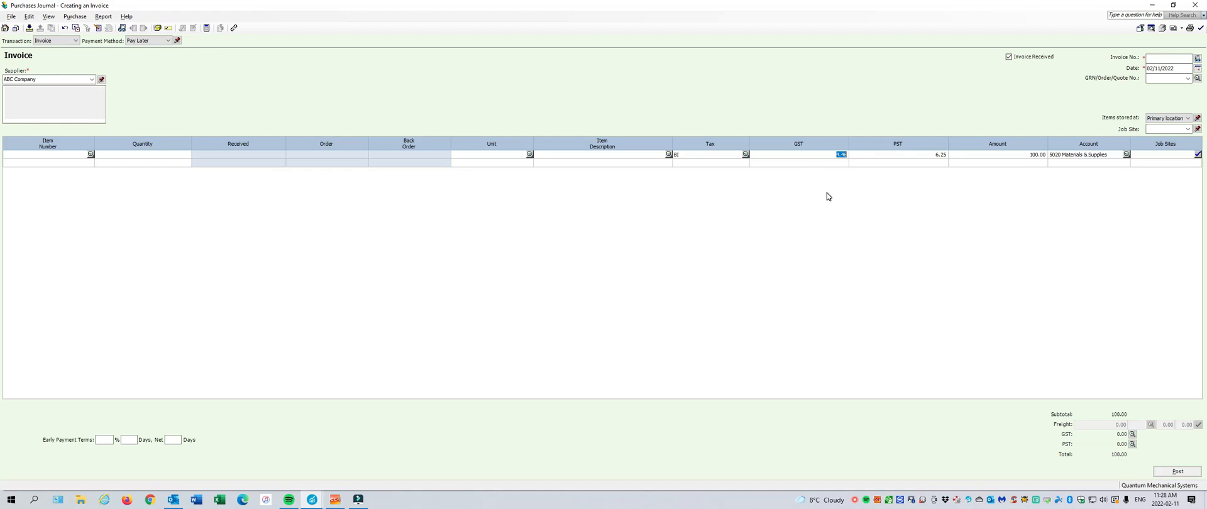
Change the invoice line's tax code to E, and close the purchase invoice, discarding the transaction
click(691, 154)
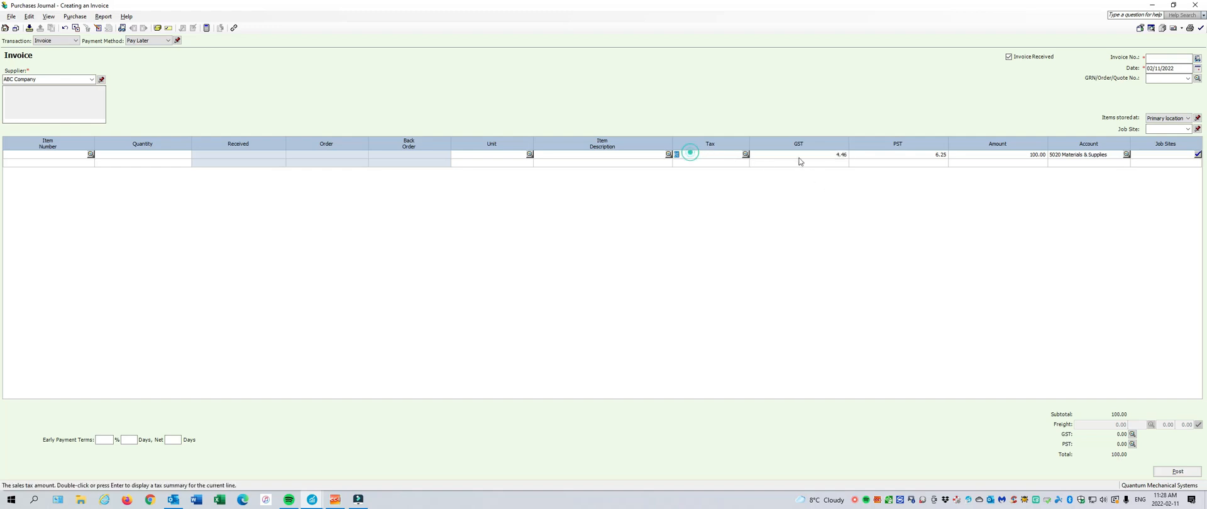
key(Tab)
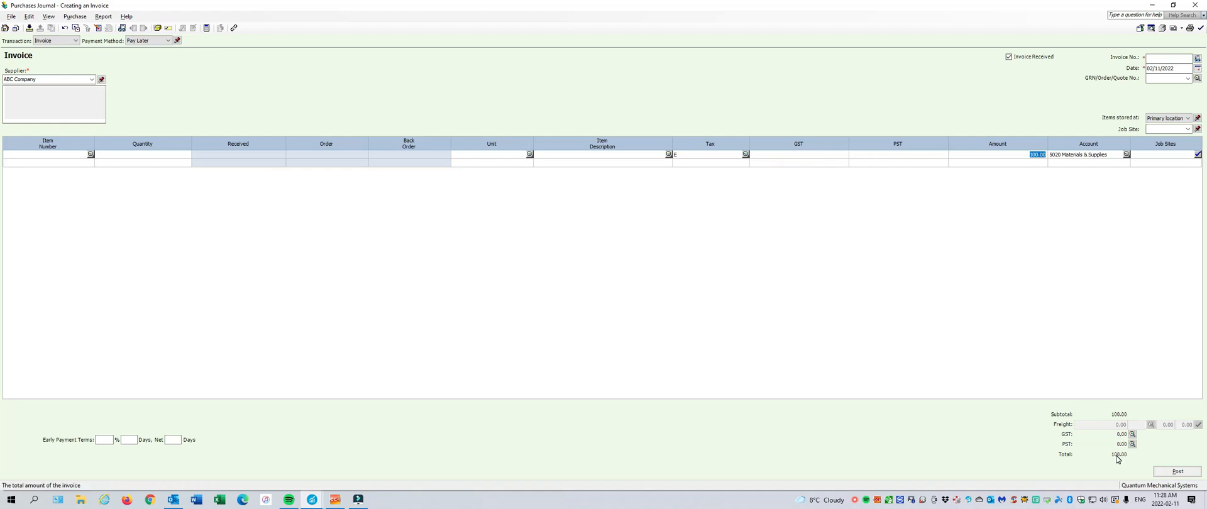
click(1197, 4)
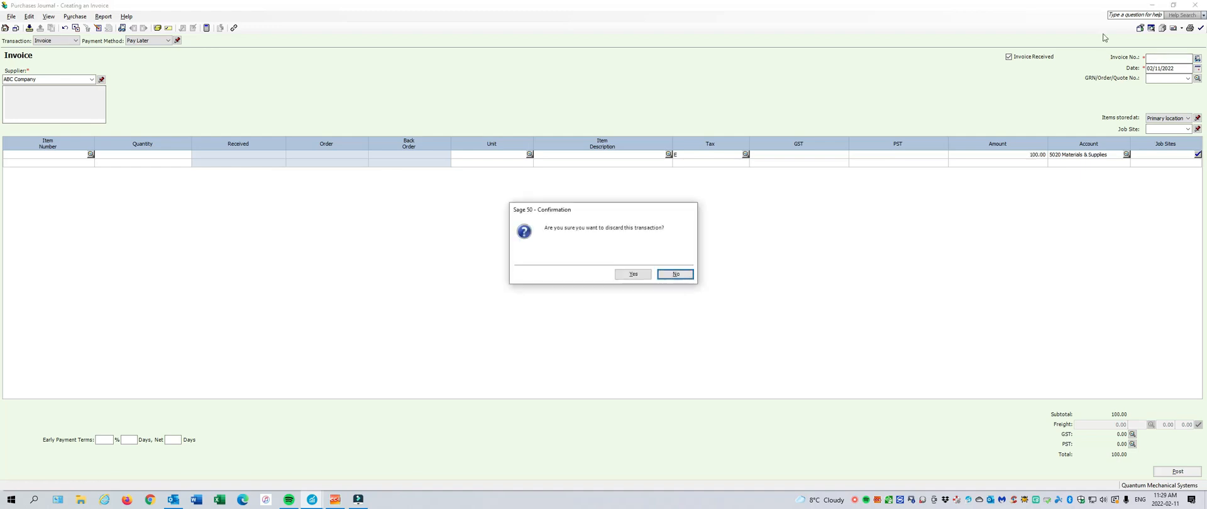
click(644, 277)
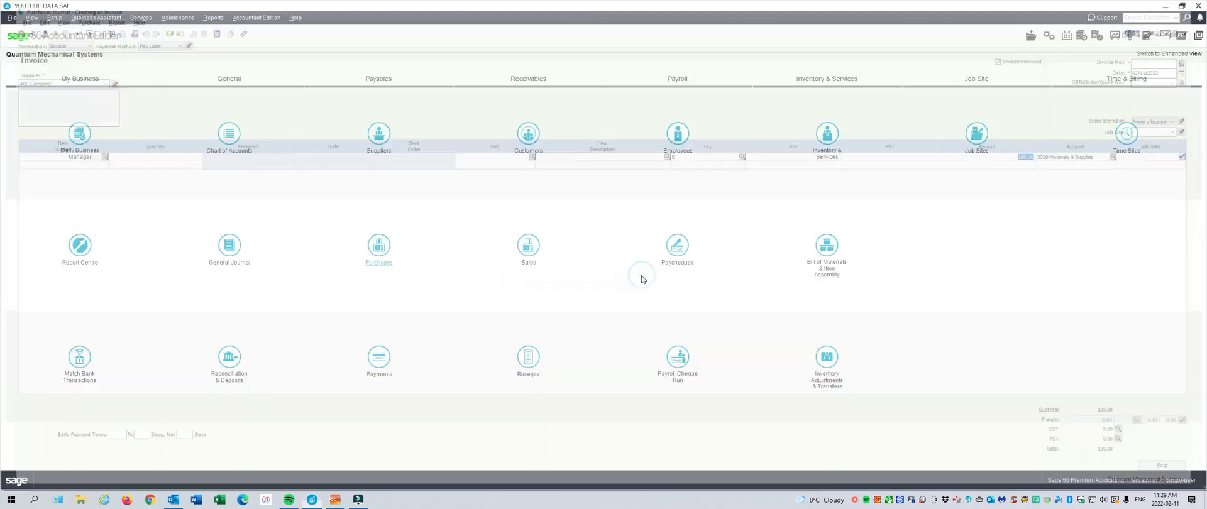
Open the ABC Company supplier record and set its default tax code to GI - GST Included
click(379, 134)
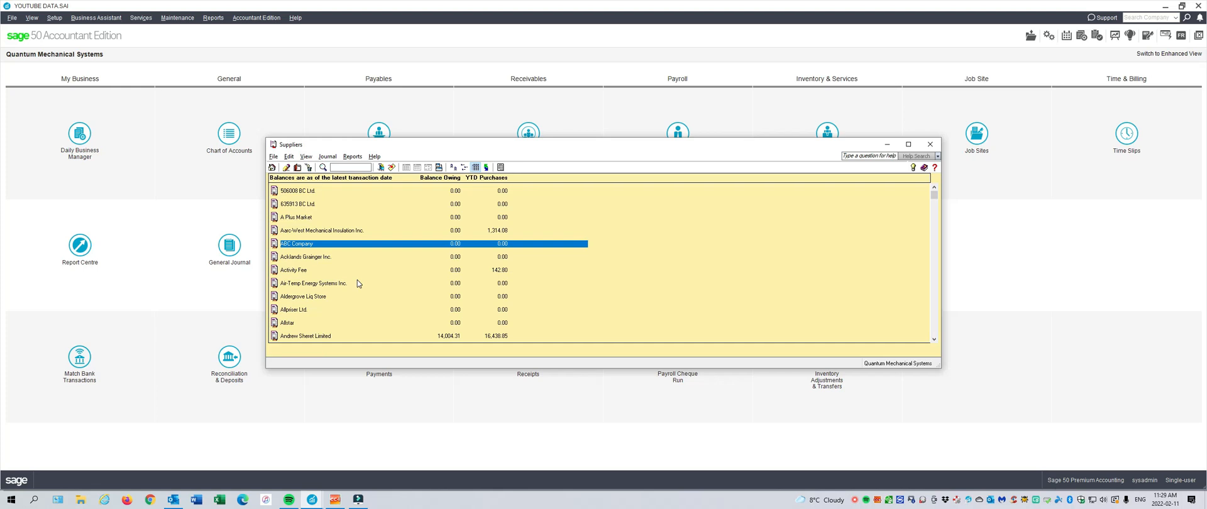
double_click(310, 243)
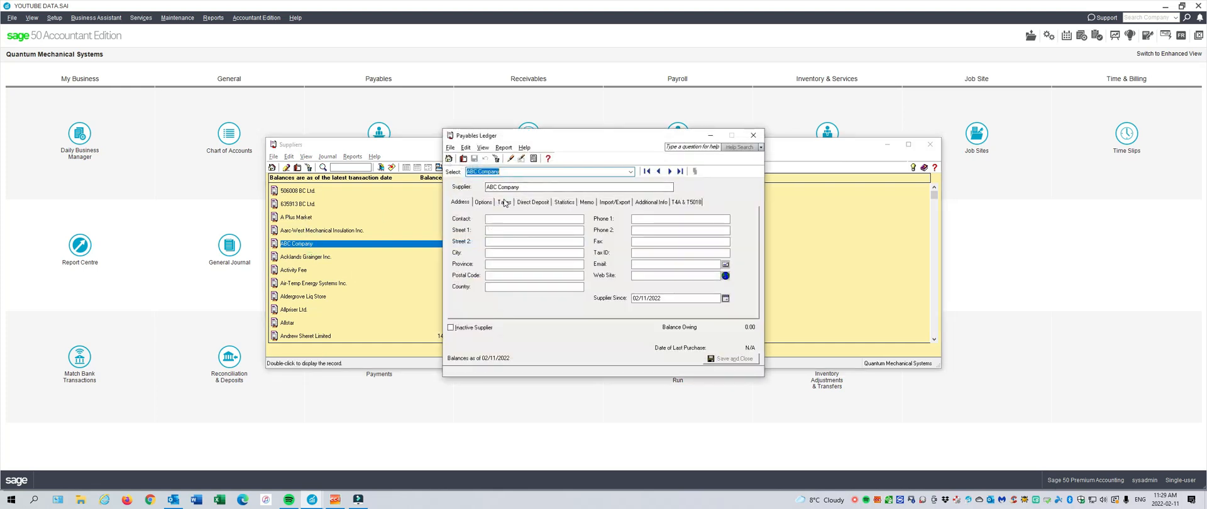
click(505, 202)
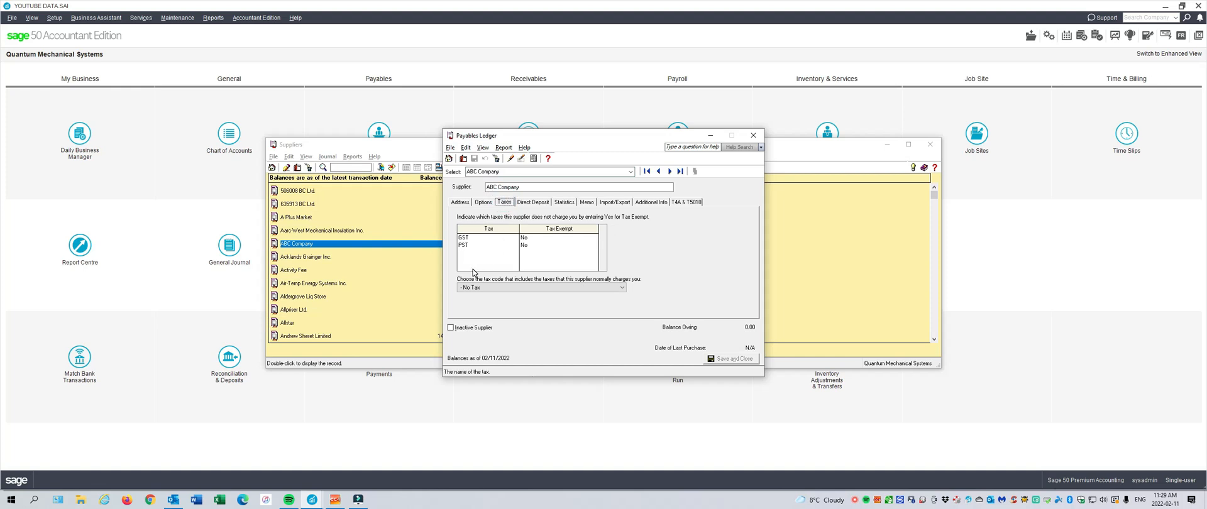
click(624, 287)
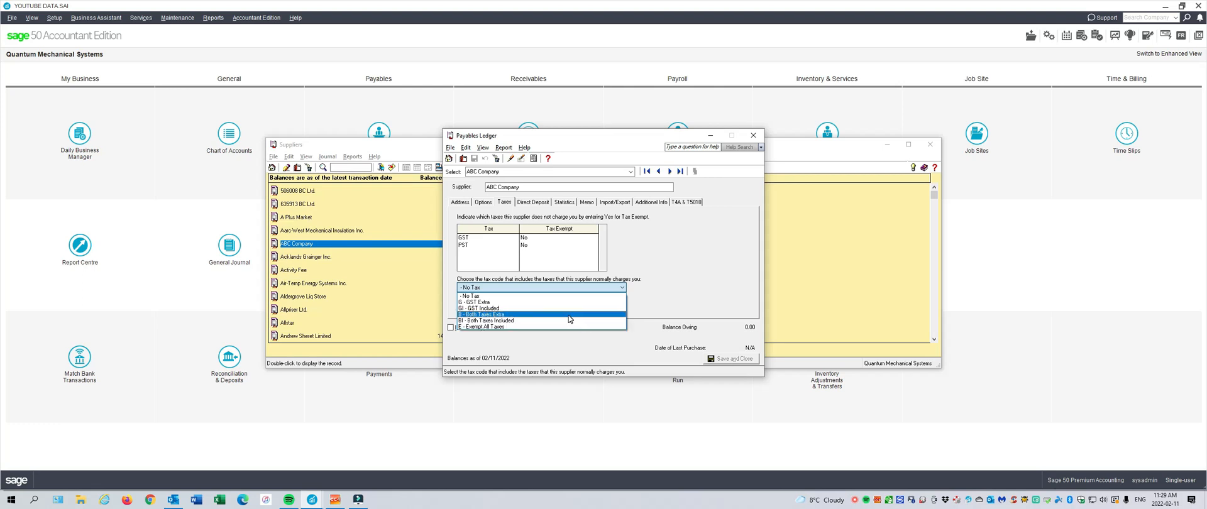
click(545, 309)
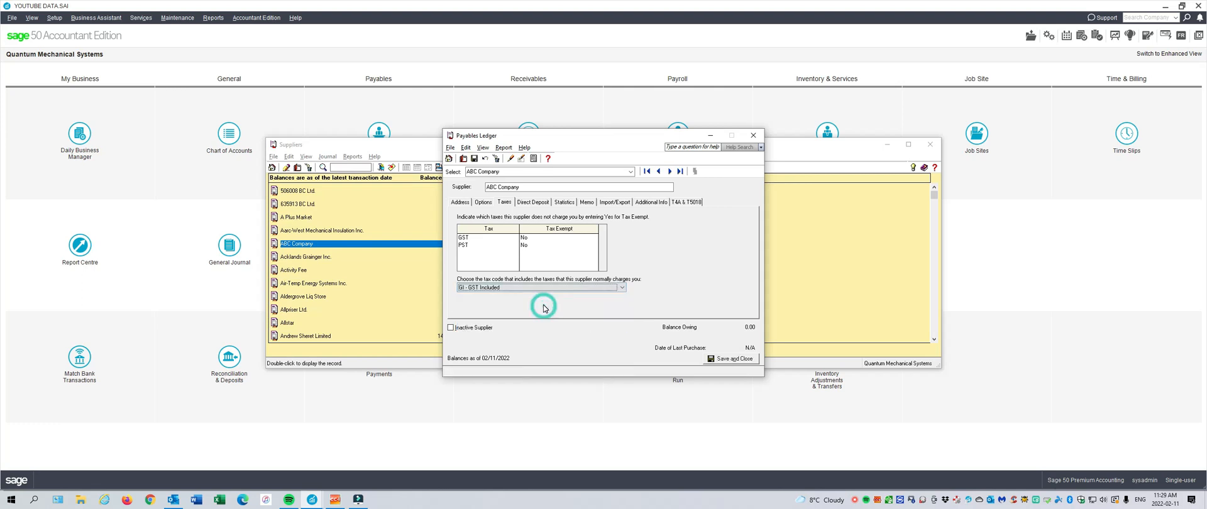
Set the supplier's default expense account to 5020 Materials & Supplies, save the record and close the supplier list
click(481, 201)
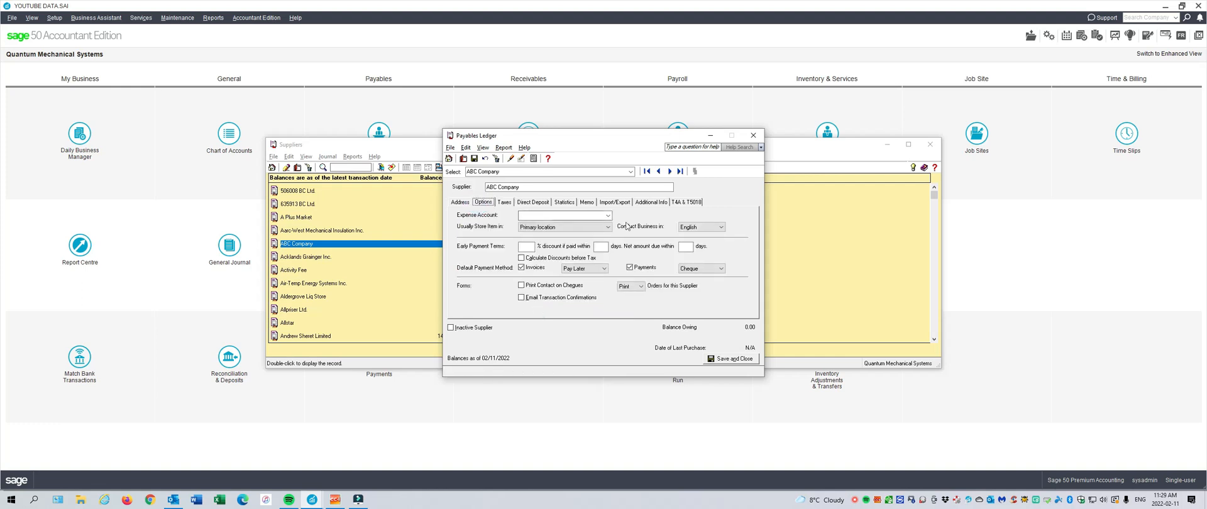
click(608, 216)
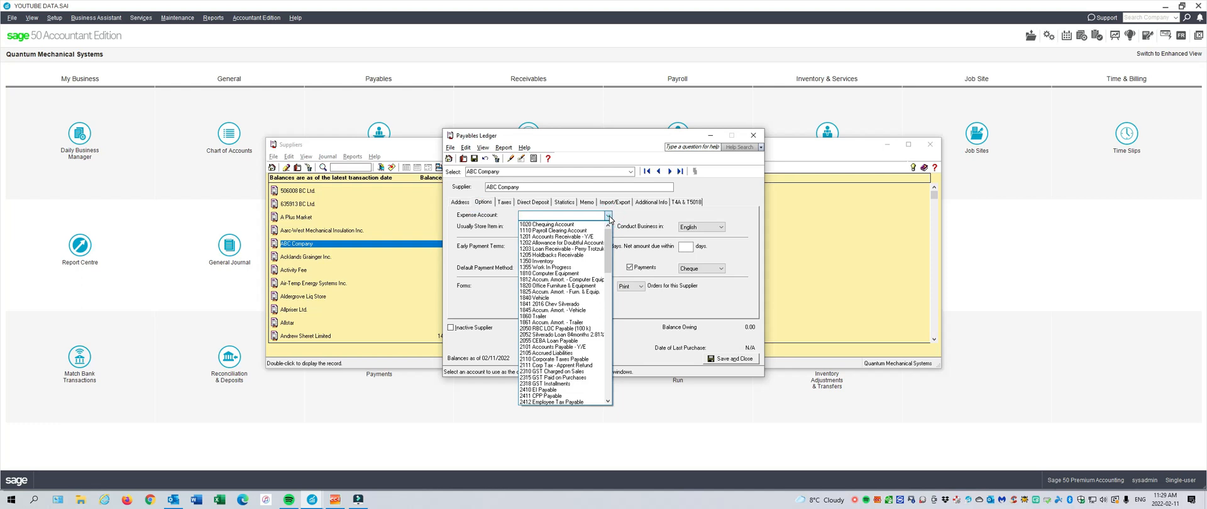
text(5)
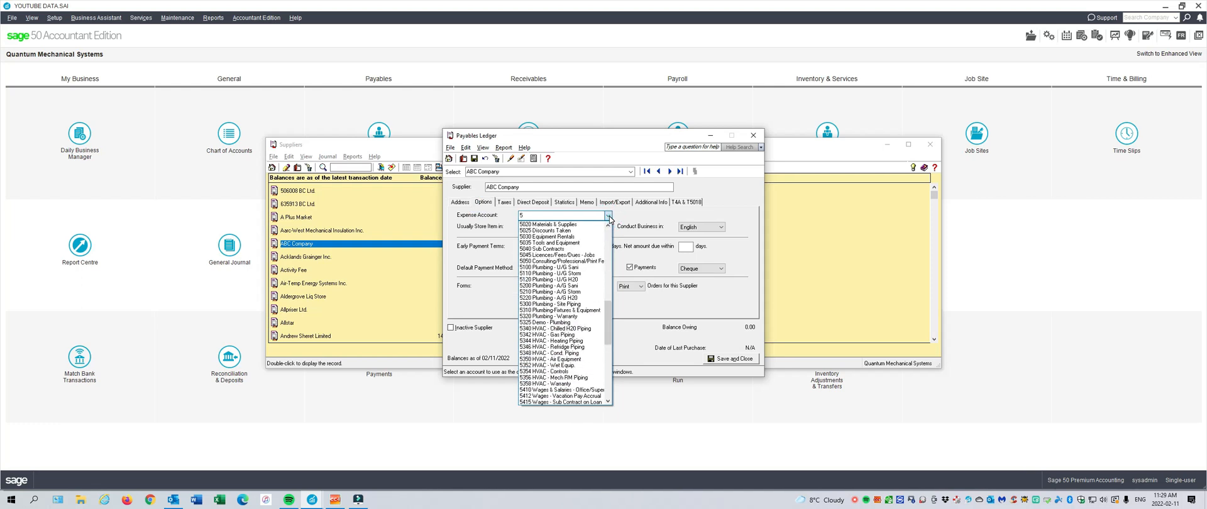
click(570, 225)
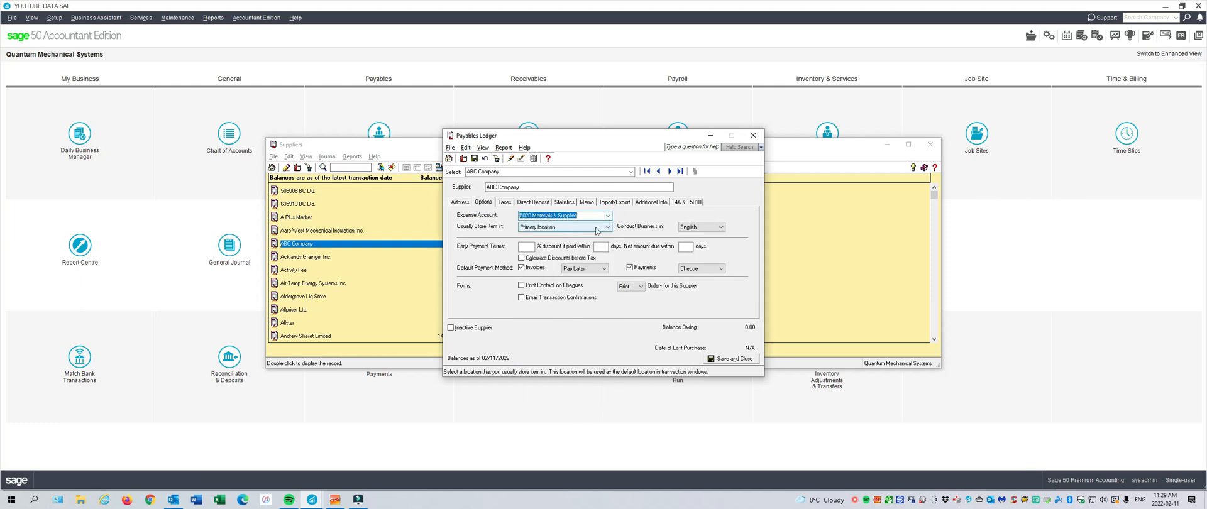
click(723, 359)
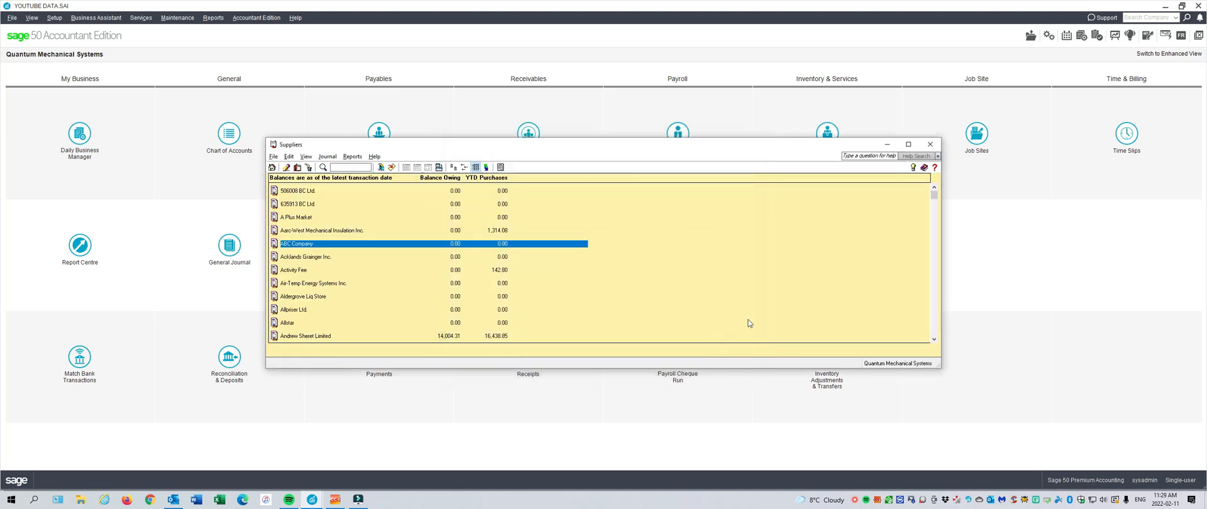
click(929, 144)
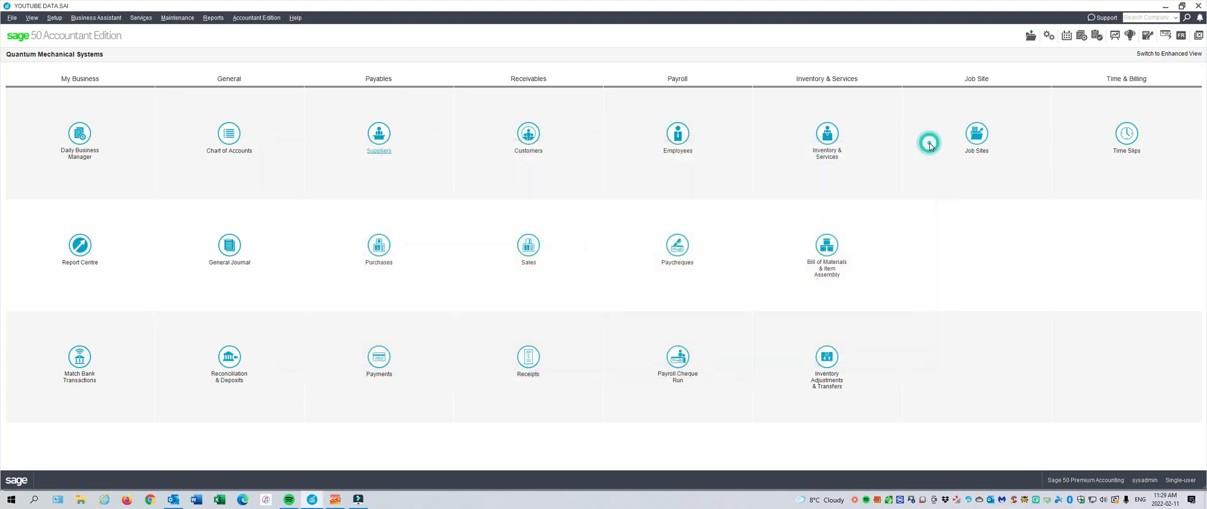
click(982, 269)
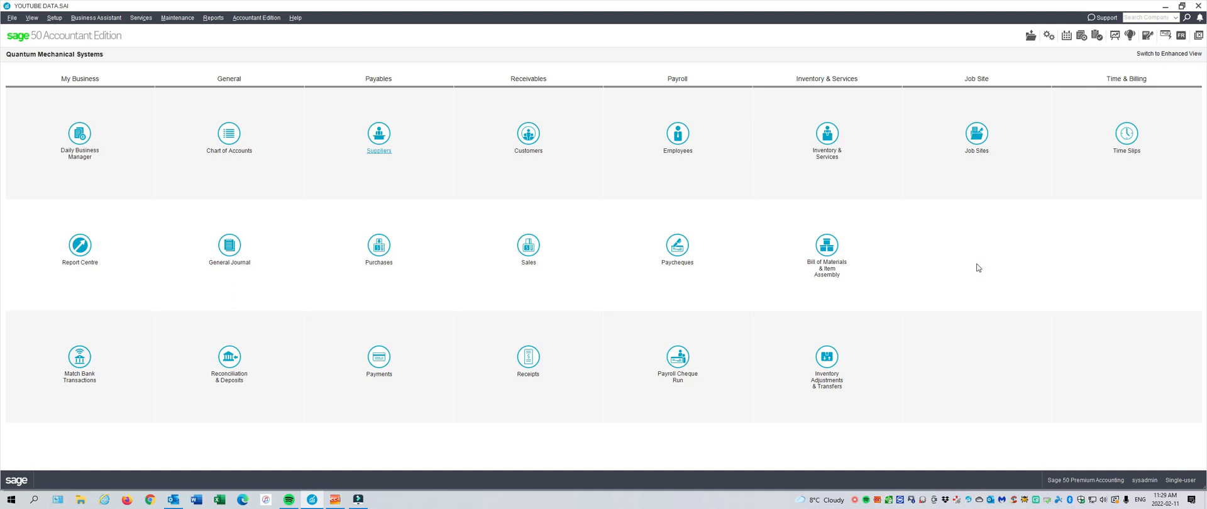